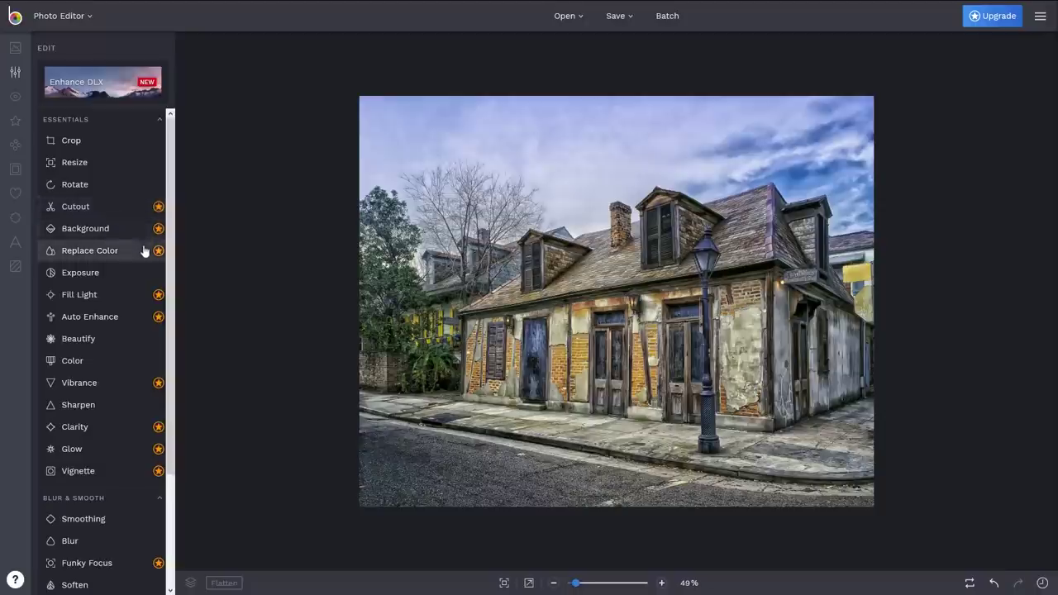
- Raise the street-house photo's saturation in Color, then glance at the Touch Up and Effects tools
left_click(112, 364)
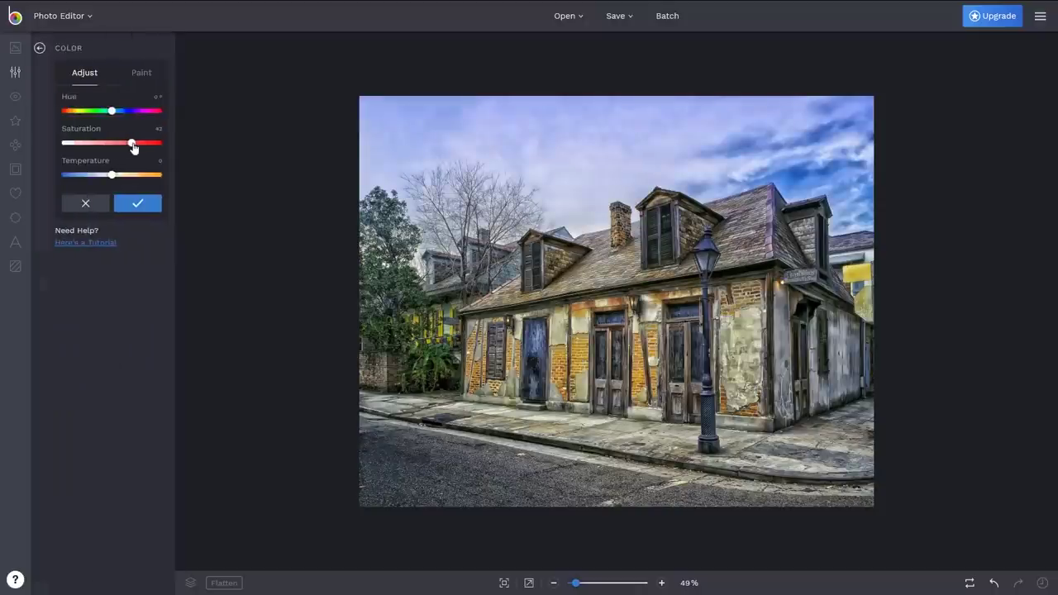
left_click(139, 205)
left_click(15, 96)
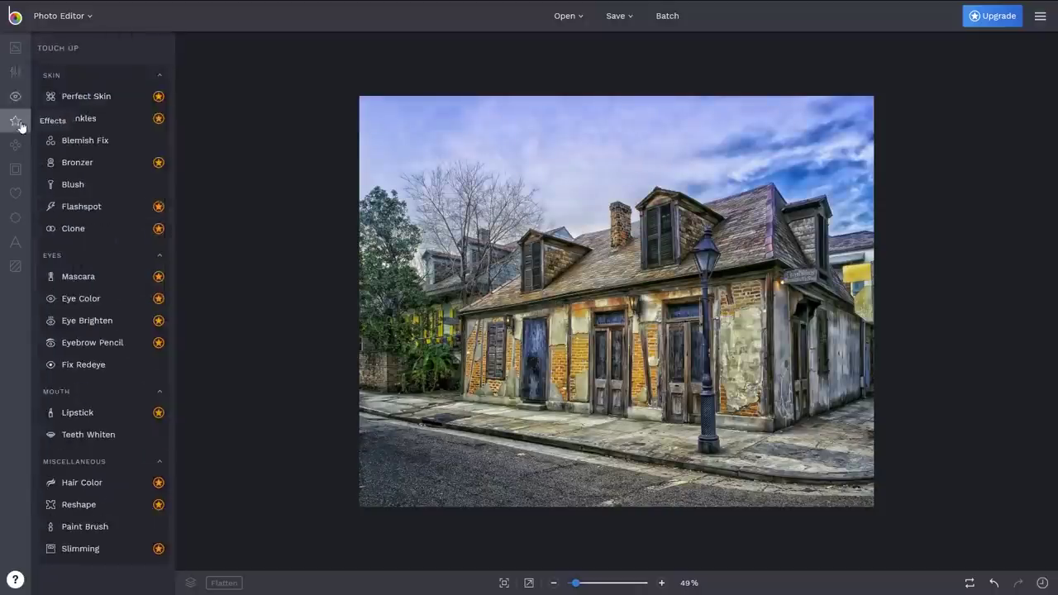
left_click(15, 121)
- Place a 114 px white 'LAFITTE'S BLACKSMITH SHOP BAR' title across the top of the photo
left_click(15, 242)
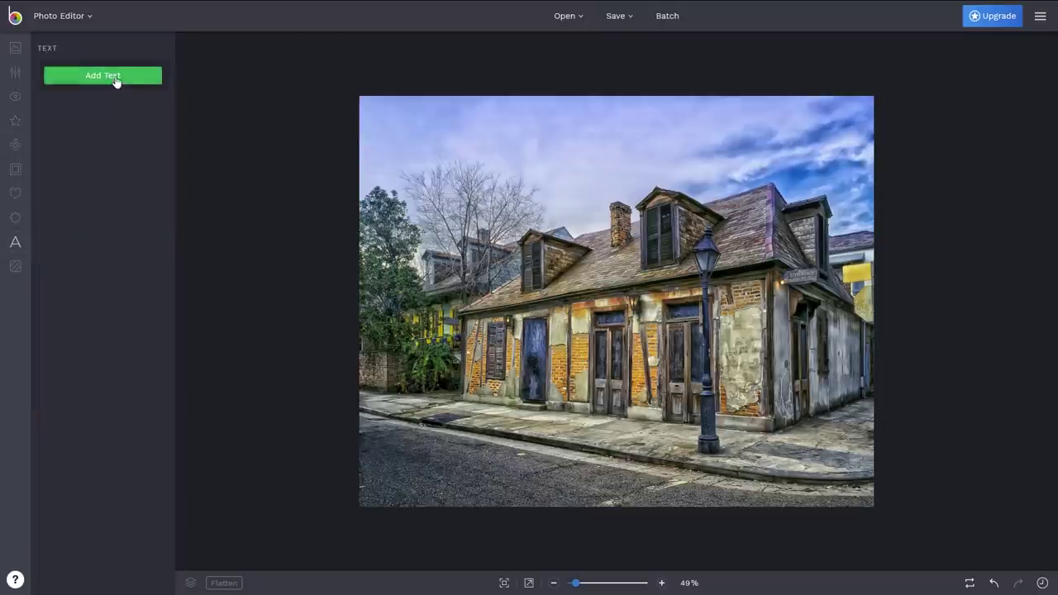
left_click(115, 75)
left_click_drag(619, 303, 618, 138)
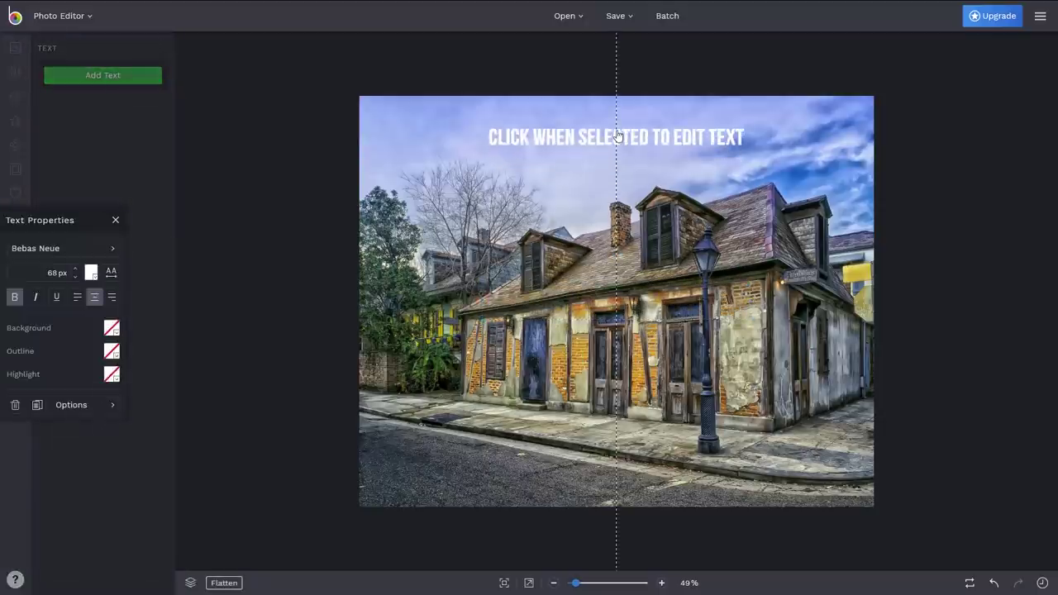
left_click(76, 268)
left_click_drag(75, 268, 75, 267)
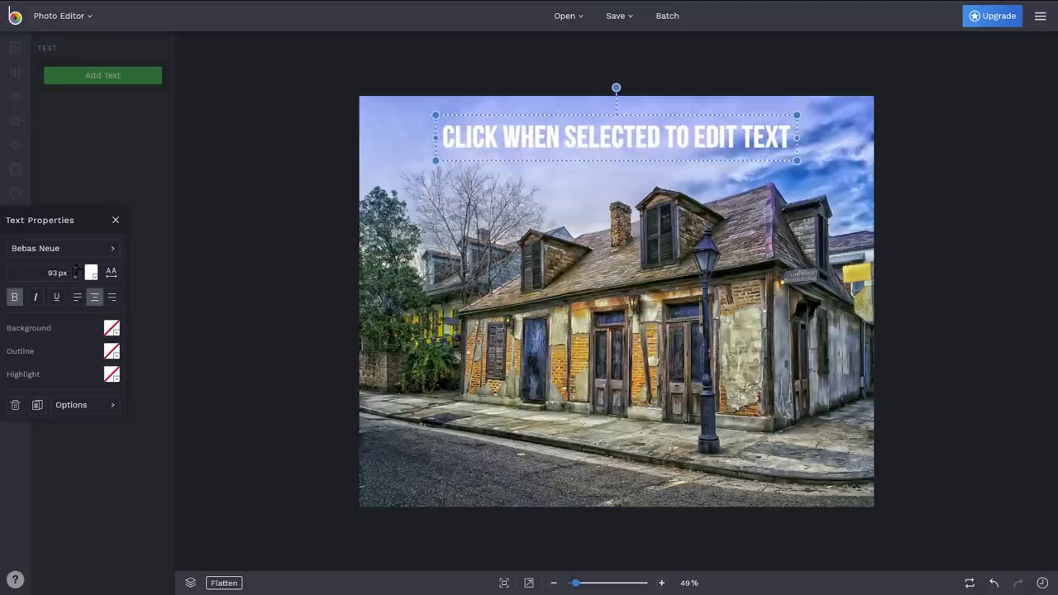
left_click(787, 136)
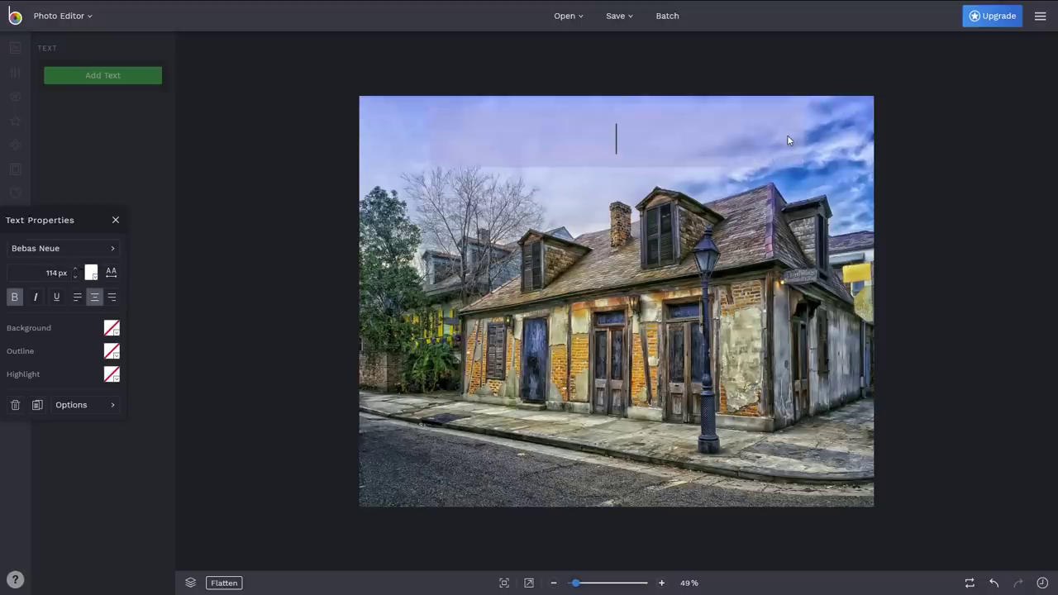
type("LAFITTE'S BLACK")
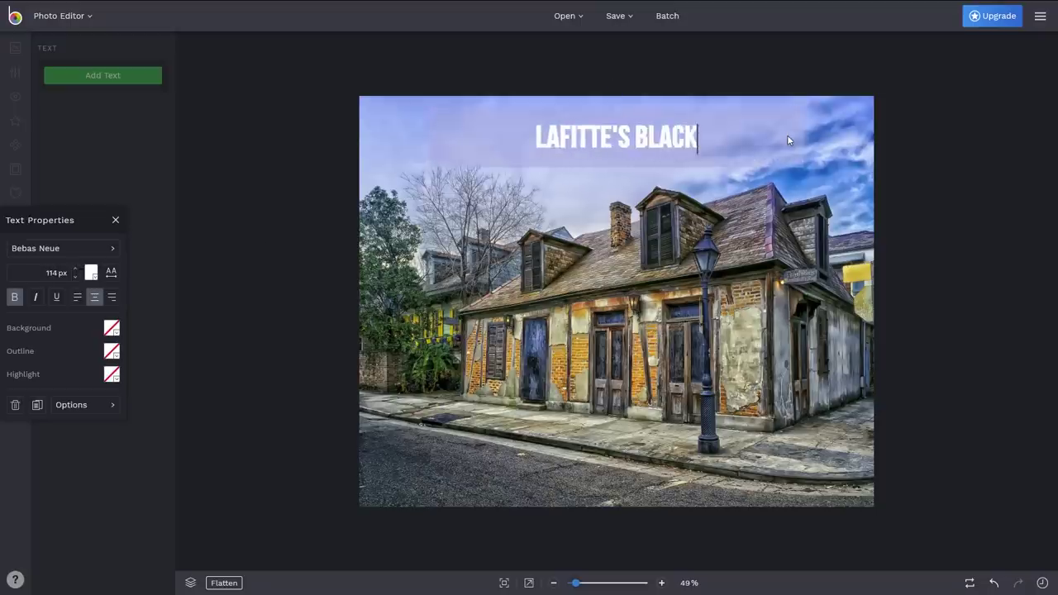
type("SMITH SHOP BAR")
left_click(601, 181)
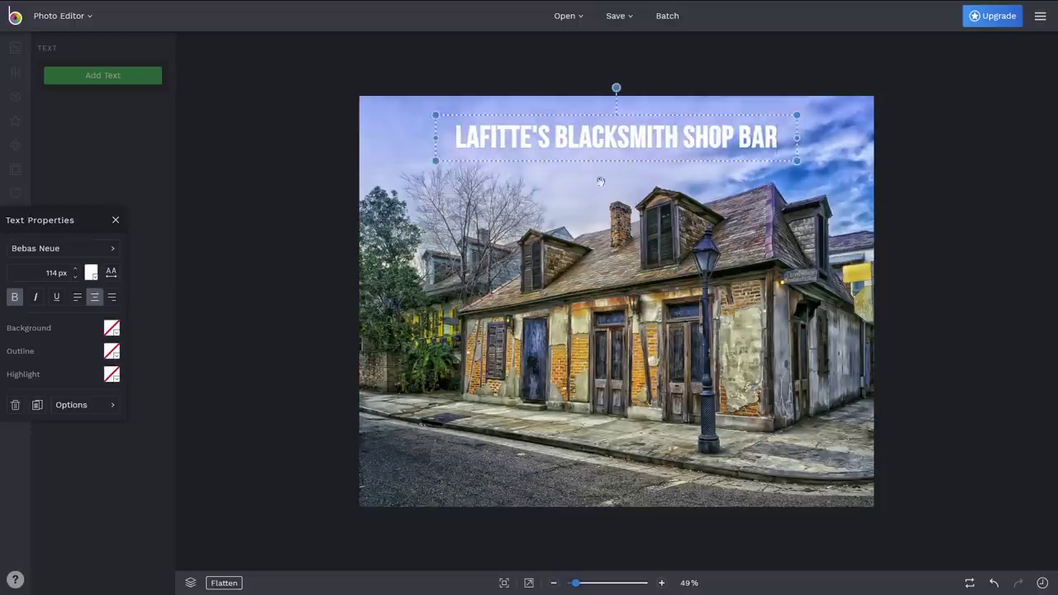
left_click(116, 221)
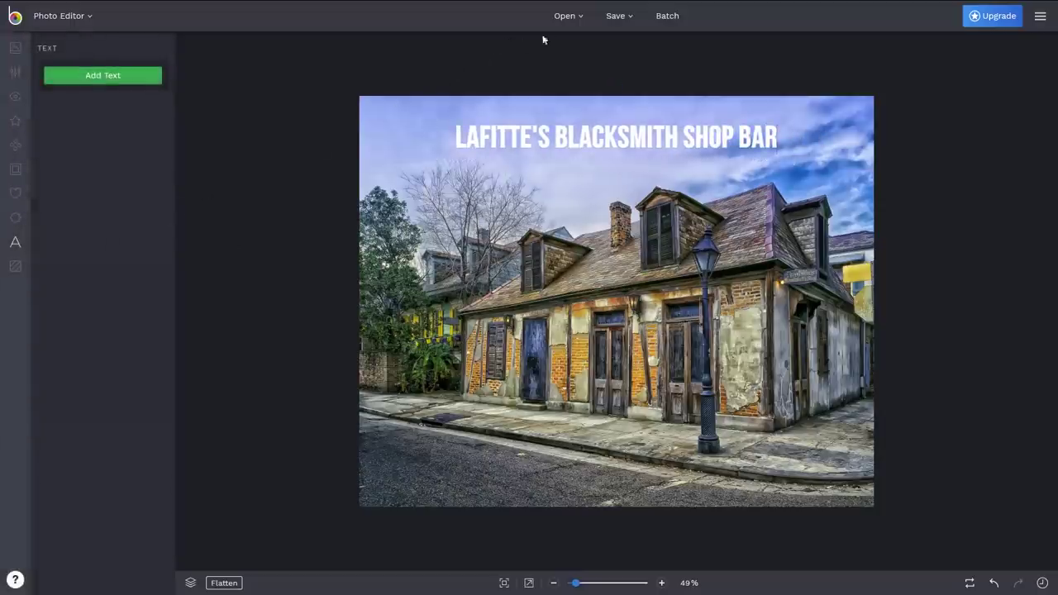
- Choose Twitter under Save > More as the sharing destination for the titled photo
left_click(629, 18)
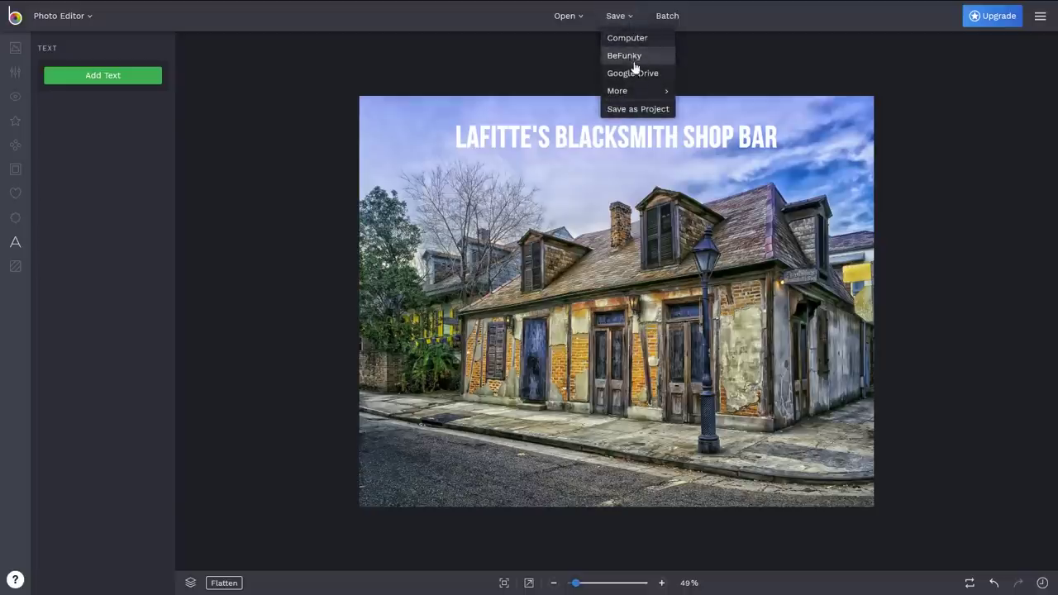
mouse_move(636, 93)
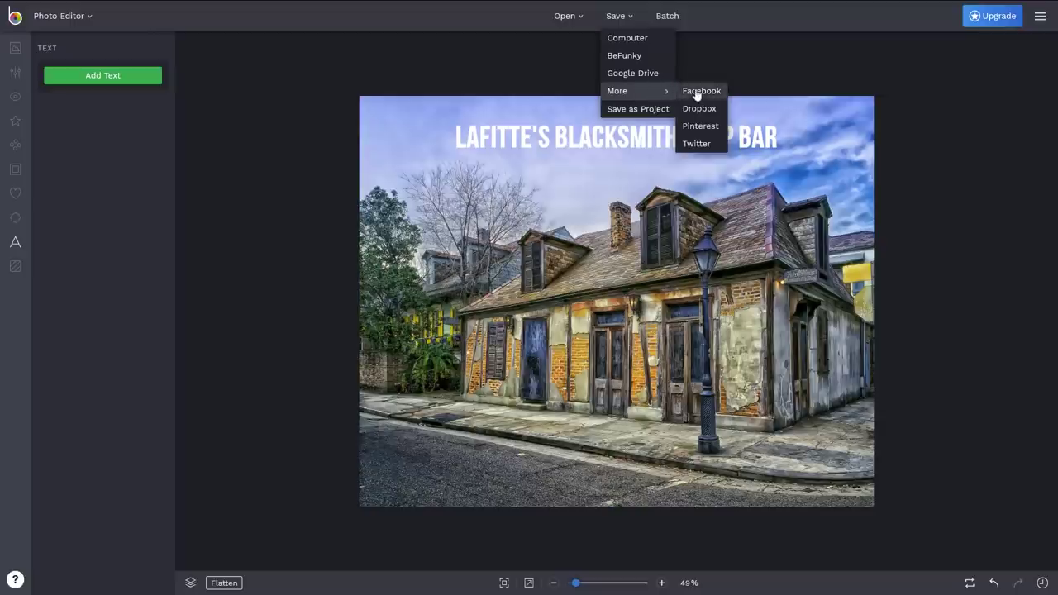
left_click(697, 144)
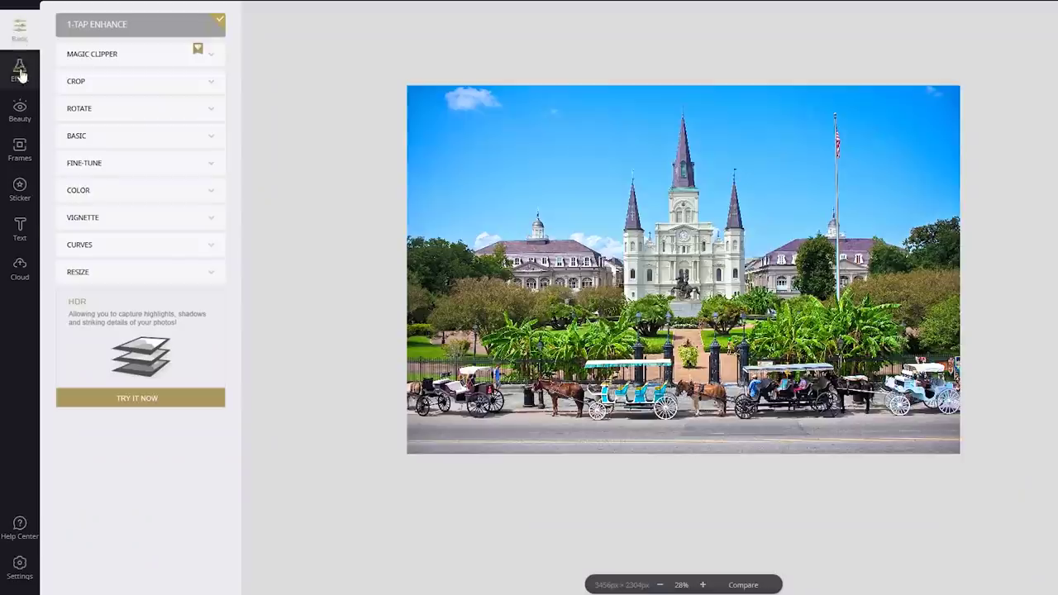
- Show Fotor's Effect categories beside the cathedral square photo
left_click(19, 72)
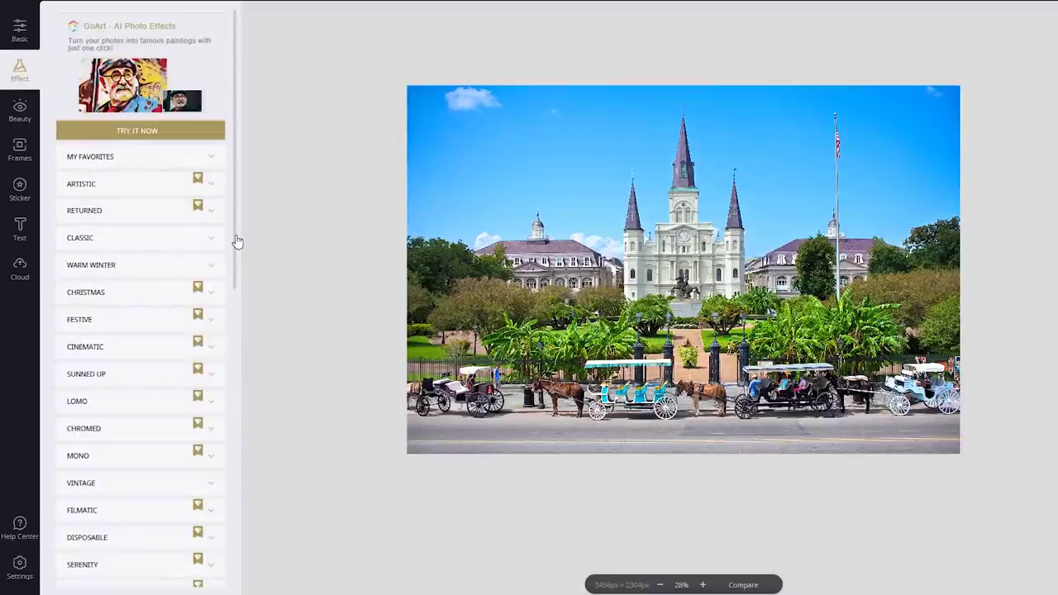
- Apply the Retro Inkwell effect to the cathedral photo, then open Beauty > Blush settings
left_click_drag(237, 241, 236, 505)
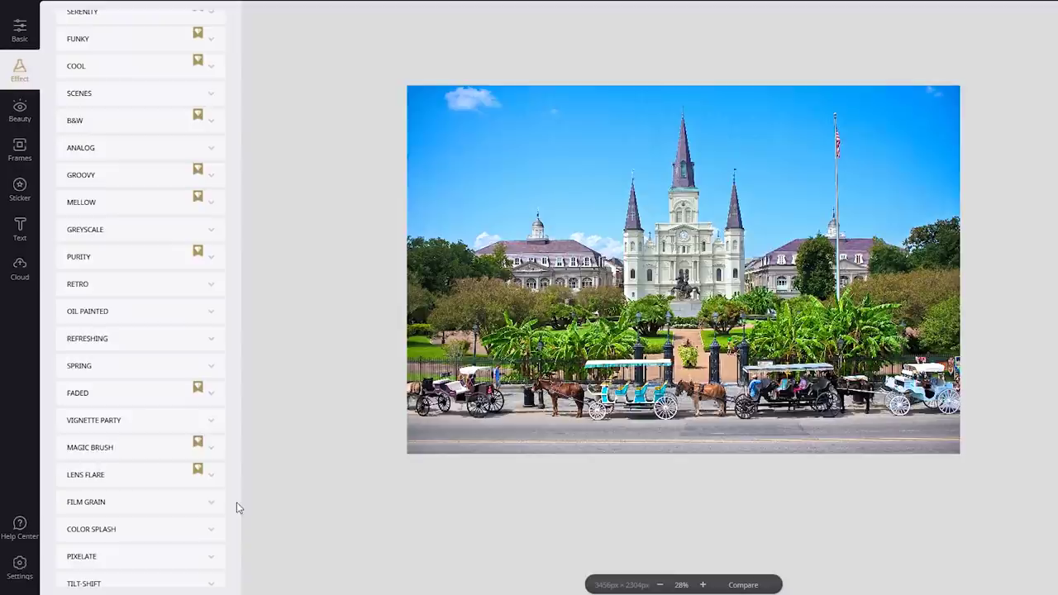
left_click(123, 291)
left_click(150, 170)
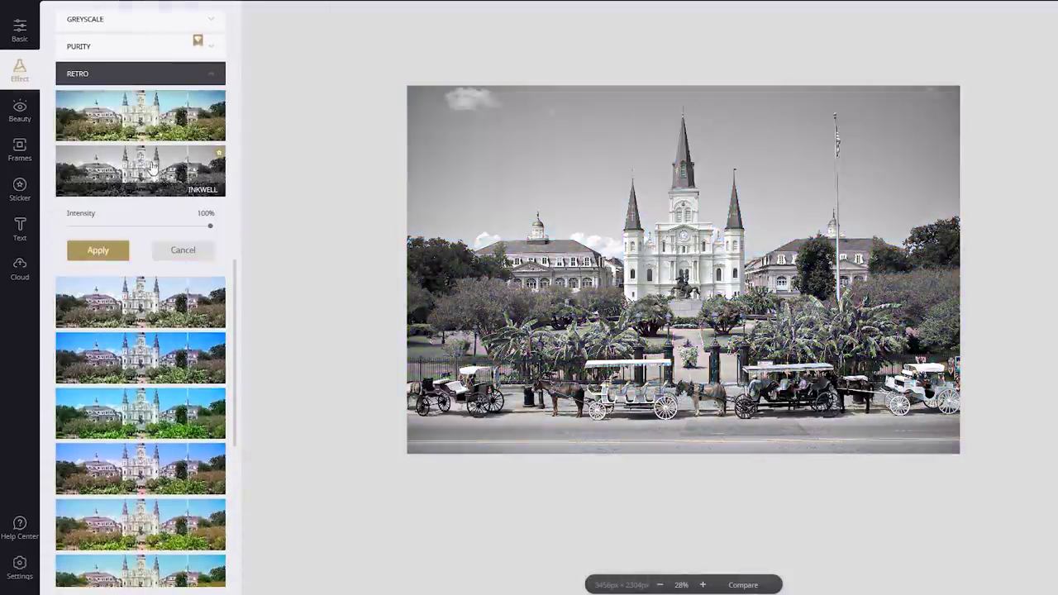
left_click(95, 252)
left_click(21, 115)
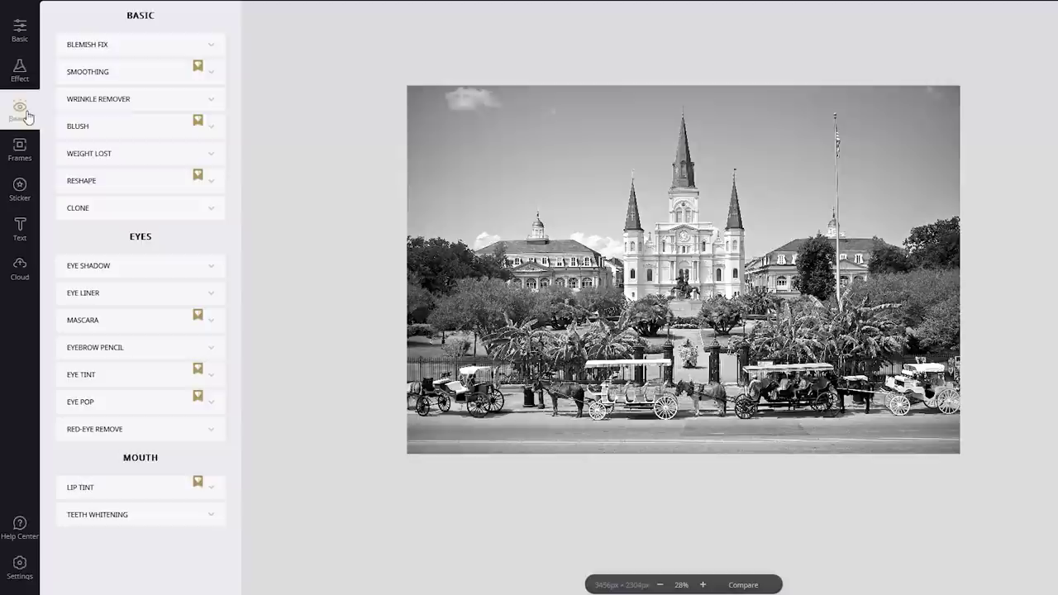
left_click(199, 130)
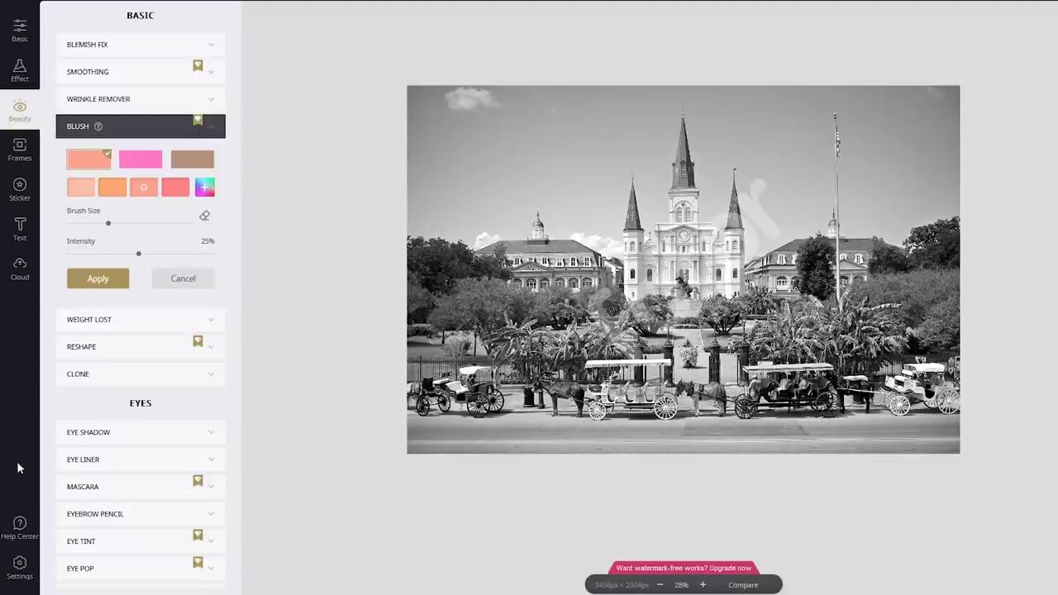
- Set Fotor's interface theme to Darker through Settings
left_click(19, 564)
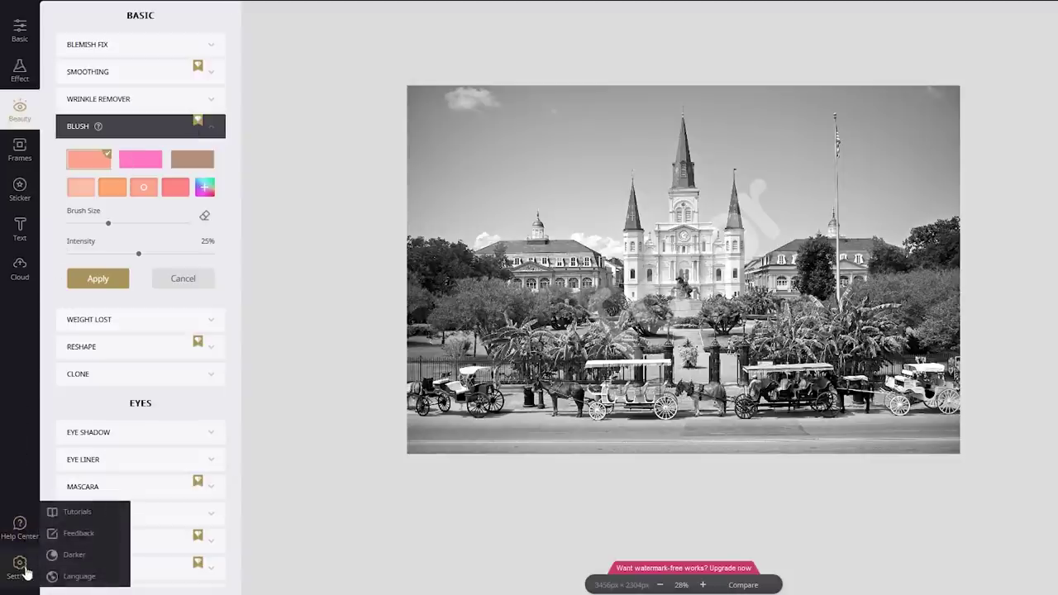
left_click(74, 555)
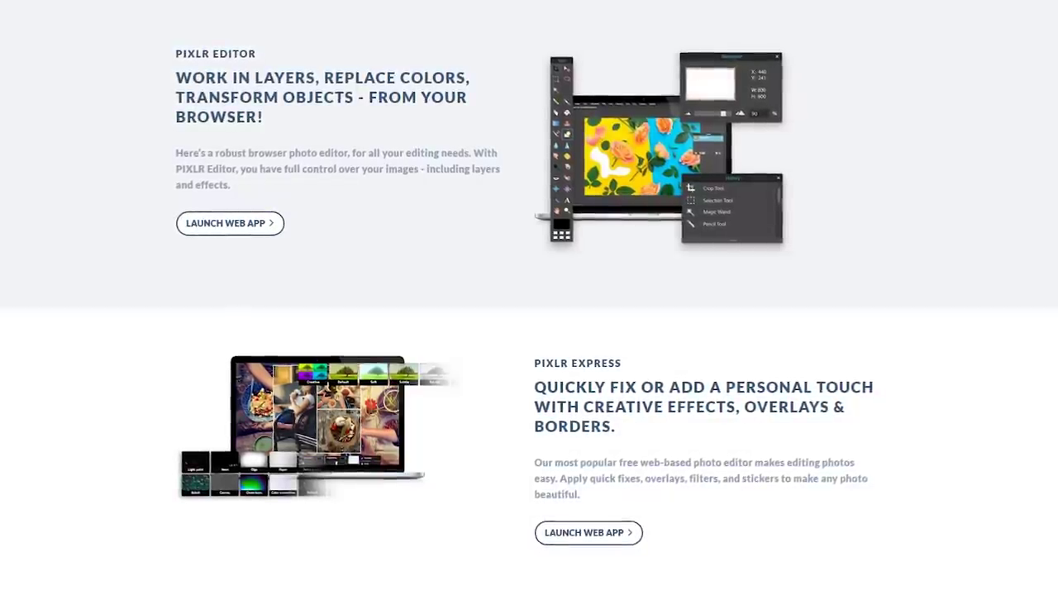
- Scroll the Pixlr homepage to the Web App cards for Pixlr X, Pro, Editor and Express
scroll(529, 298, "up", 6)
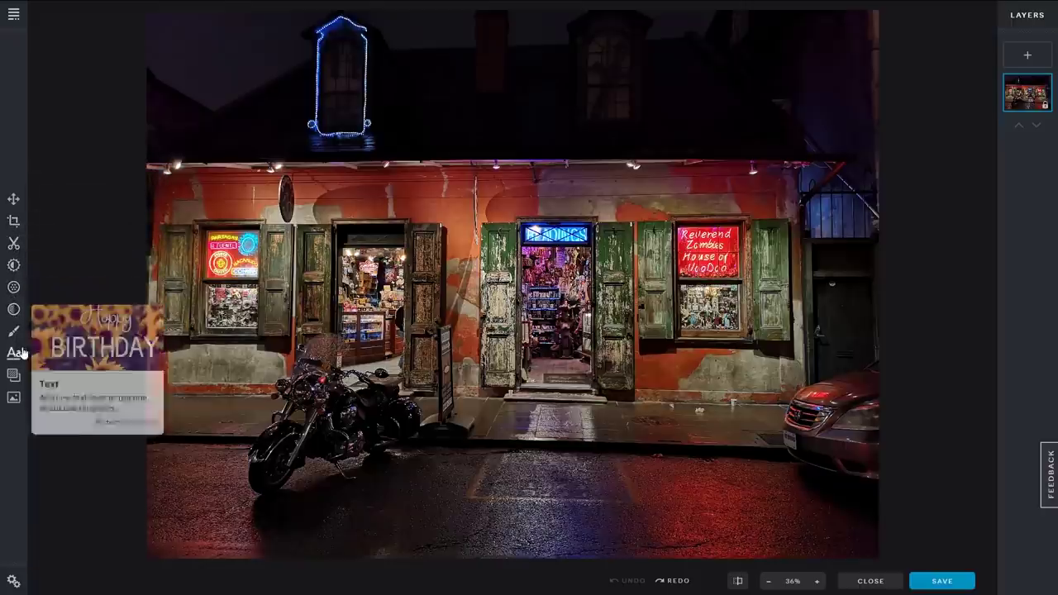
- Add the galaxy picture as a new layer over the shop photo
left_click(13, 397)
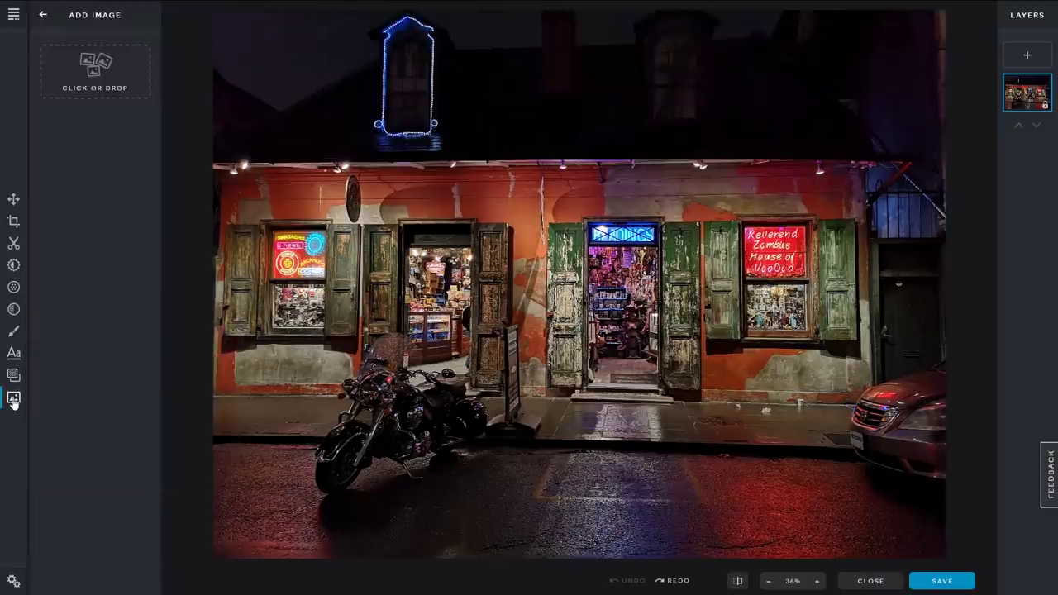
left_click(94, 69)
scroll(486, 219, "down", 5)
double_click(318, 118)
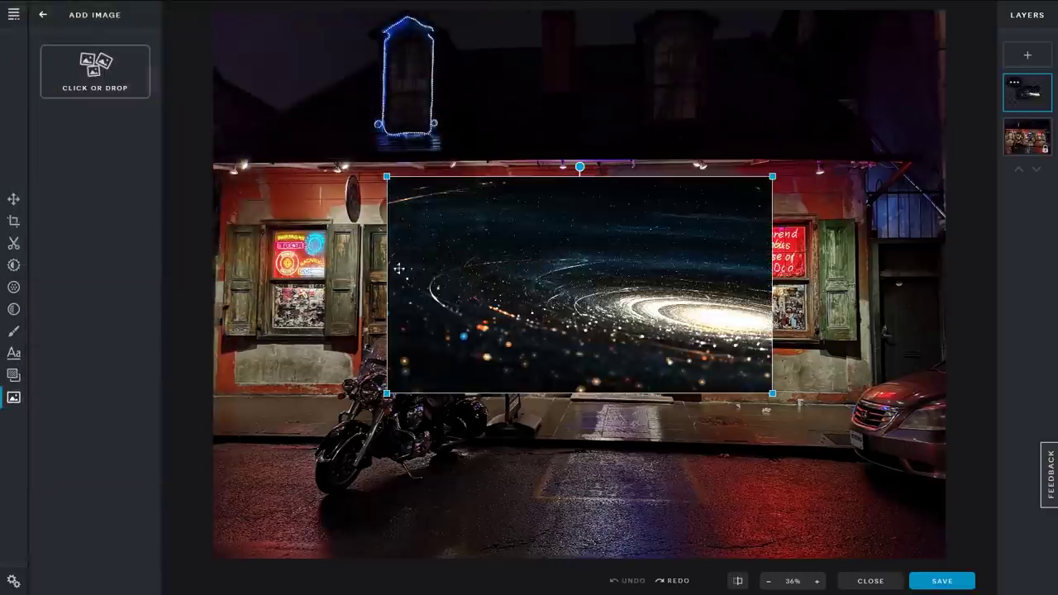
- Shrink and move the galaxy layer into the lower pane of the right shop window
left_click_drag(387, 394, 668, 229)
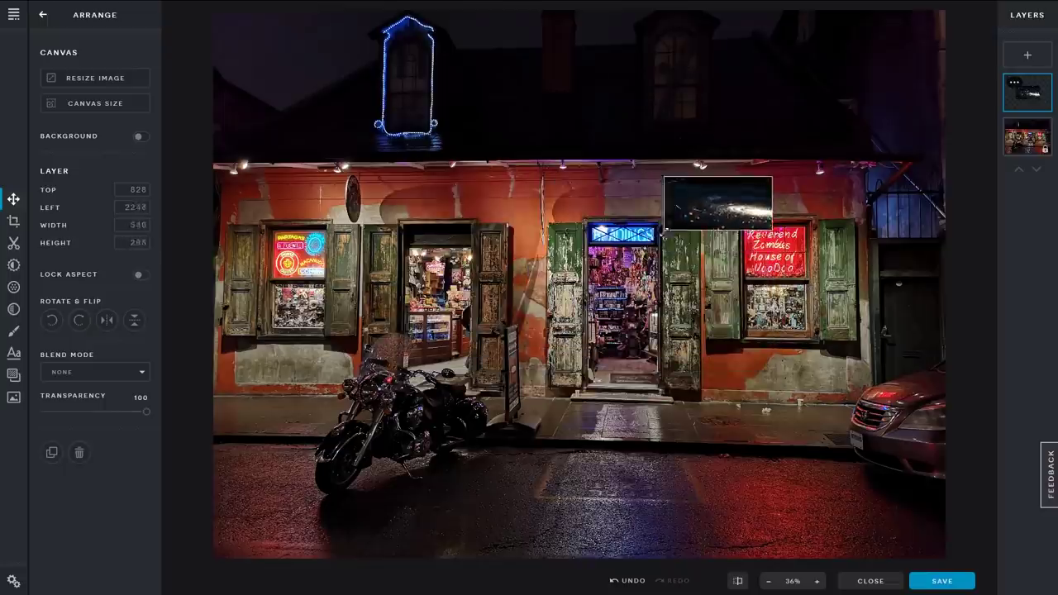
left_click_drag(723, 203, 786, 318)
left_click_drag(826, 352, 807, 336)
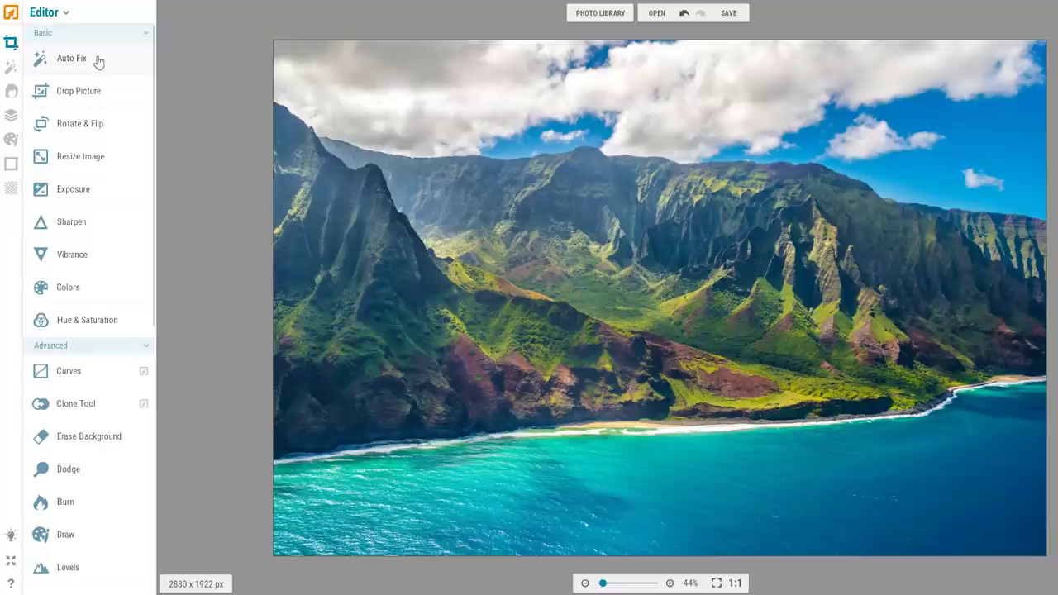
- Darken the coastline photo by applying an exposure of -2
left_click(91, 208)
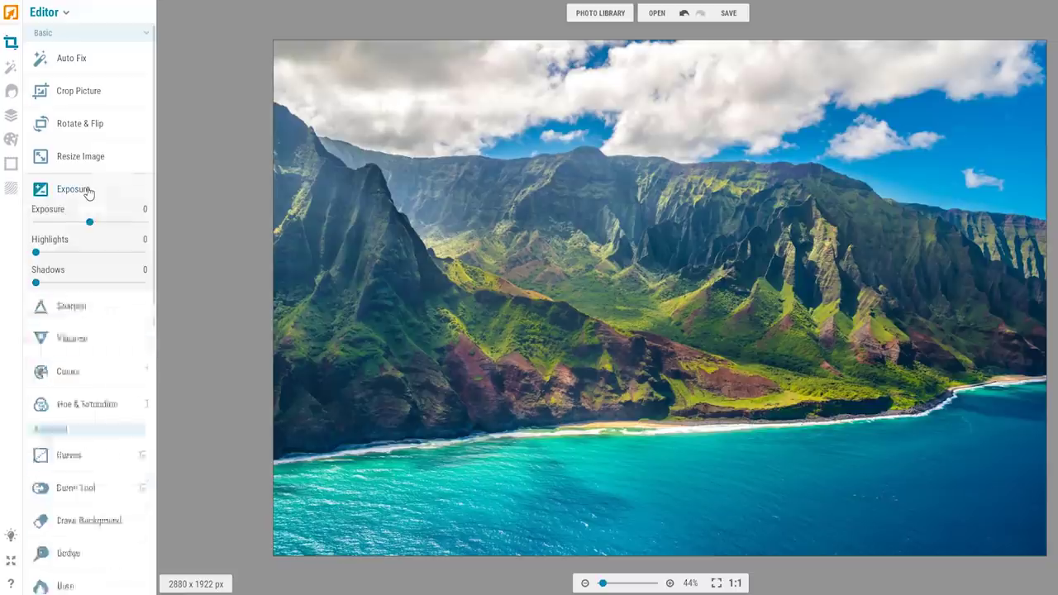
left_click_drag(88, 224, 91, 229)
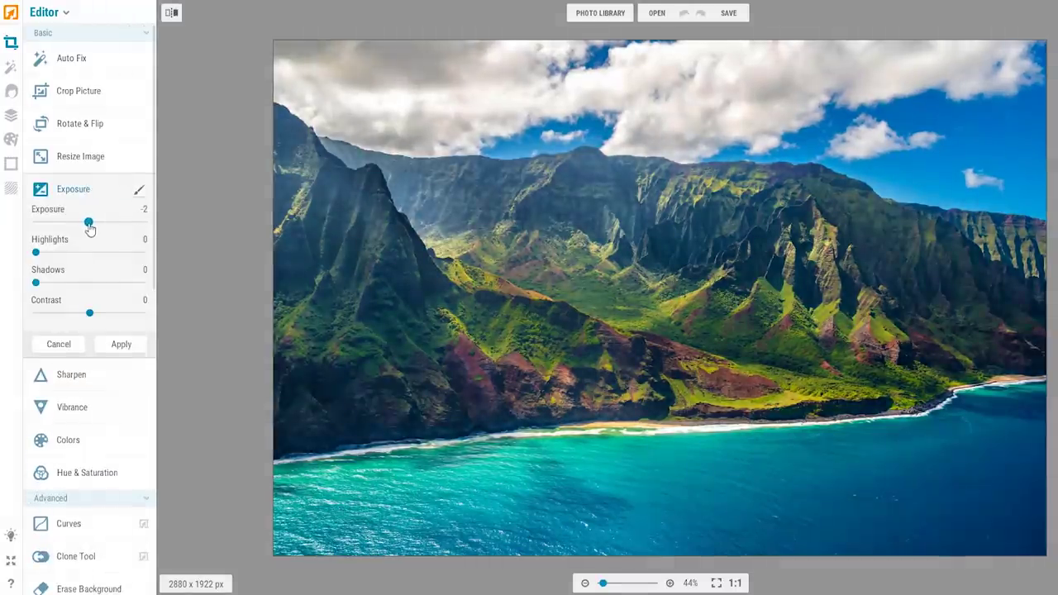
left_click(120, 345)
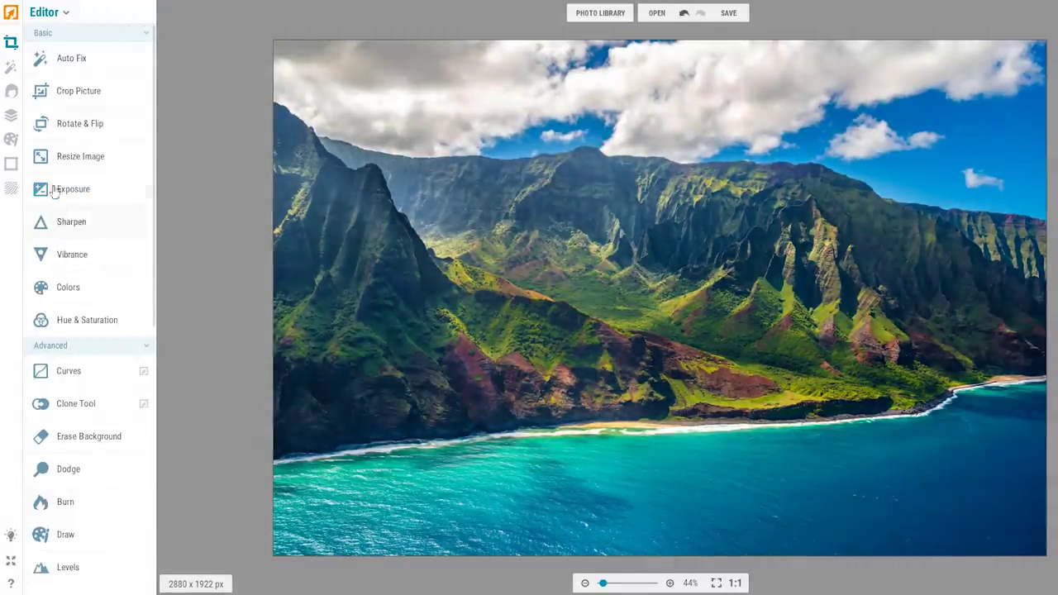
- Browse iPiccy's Effects, Touch Up, Layers, Painter, Frames and Textures panels
left_click(12, 69)
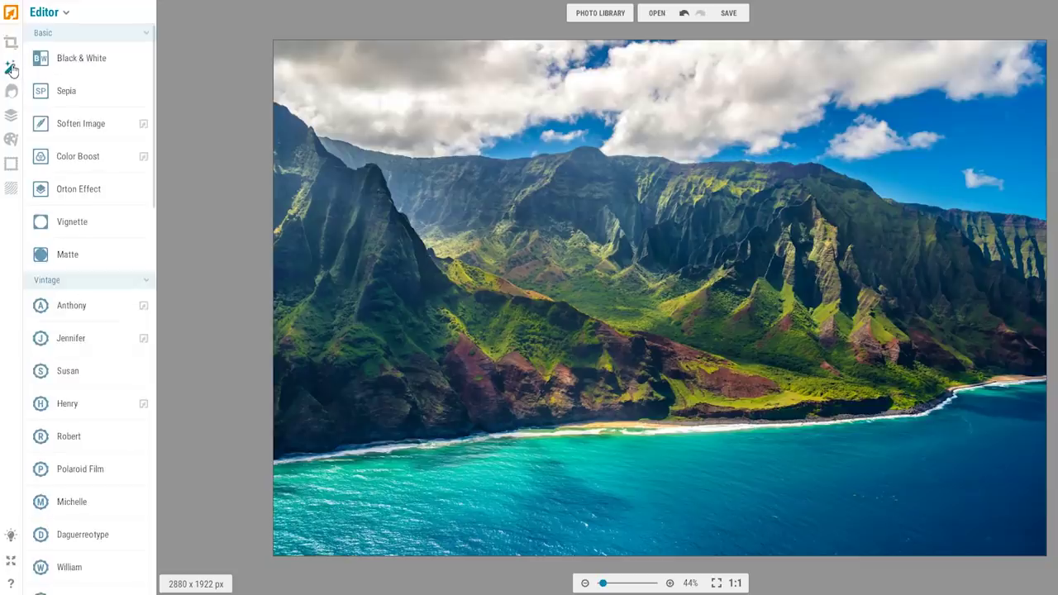
left_click(12, 93)
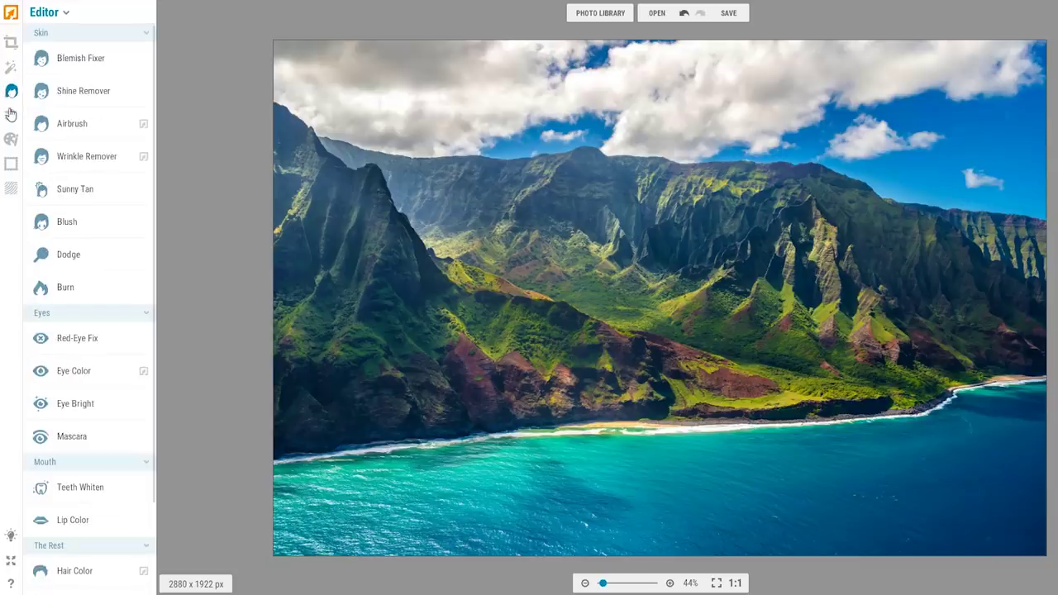
left_click(10, 115)
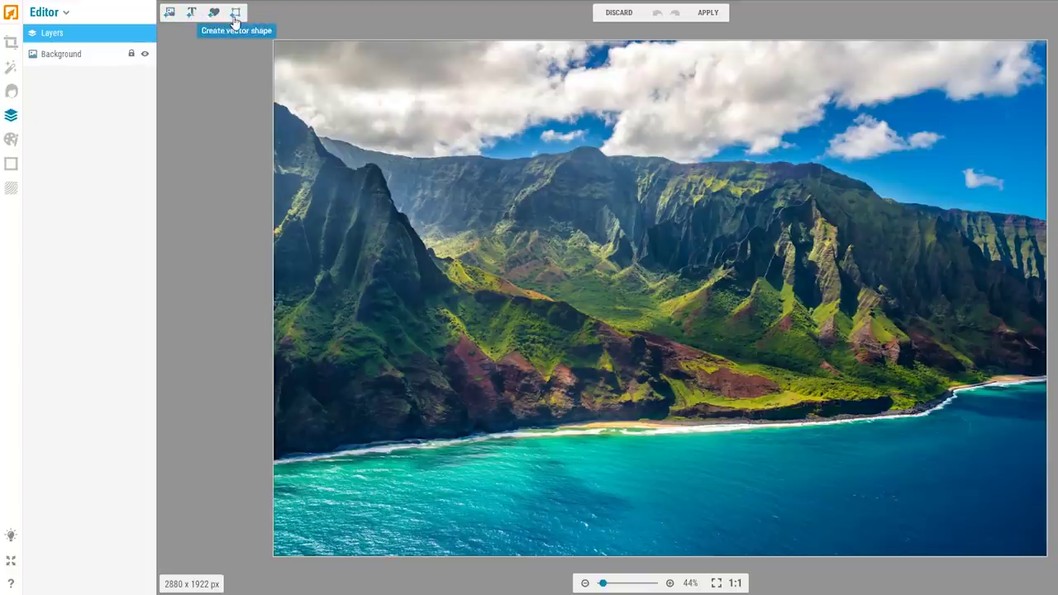
left_click(11, 139)
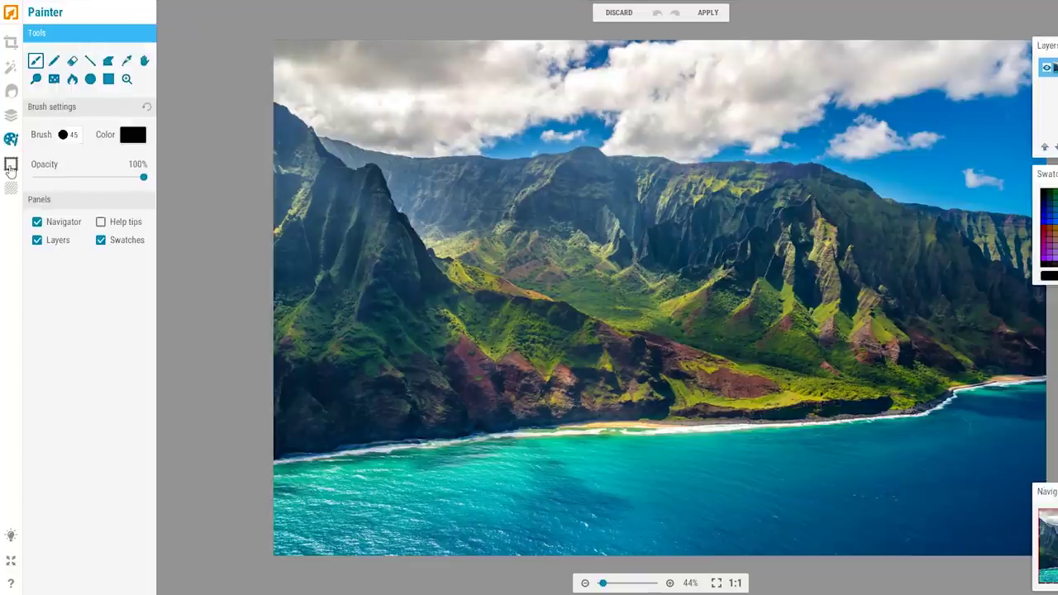
left_click(11, 164)
left_click(12, 190)
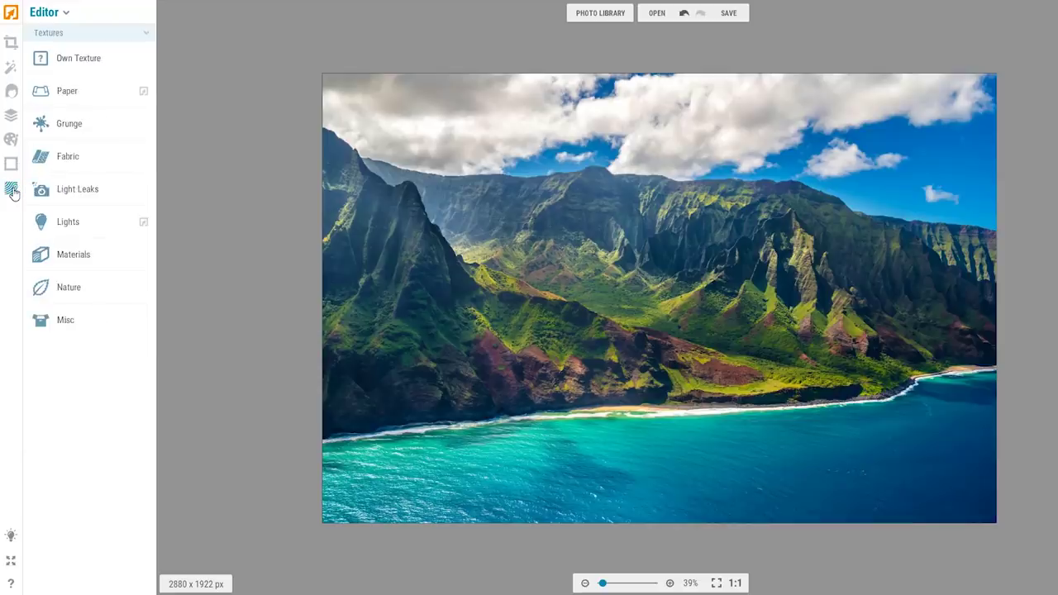
- Switch iPiccy to the dark skin, then choose Save > My computer and view file formats
left_click(14, 535)
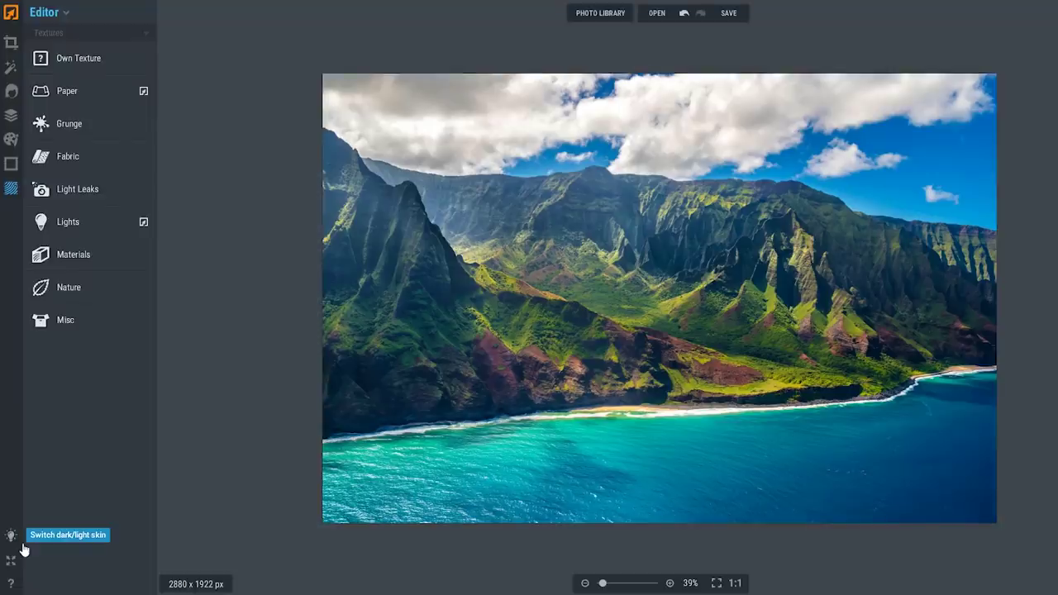
left_click(733, 13)
left_click(735, 39)
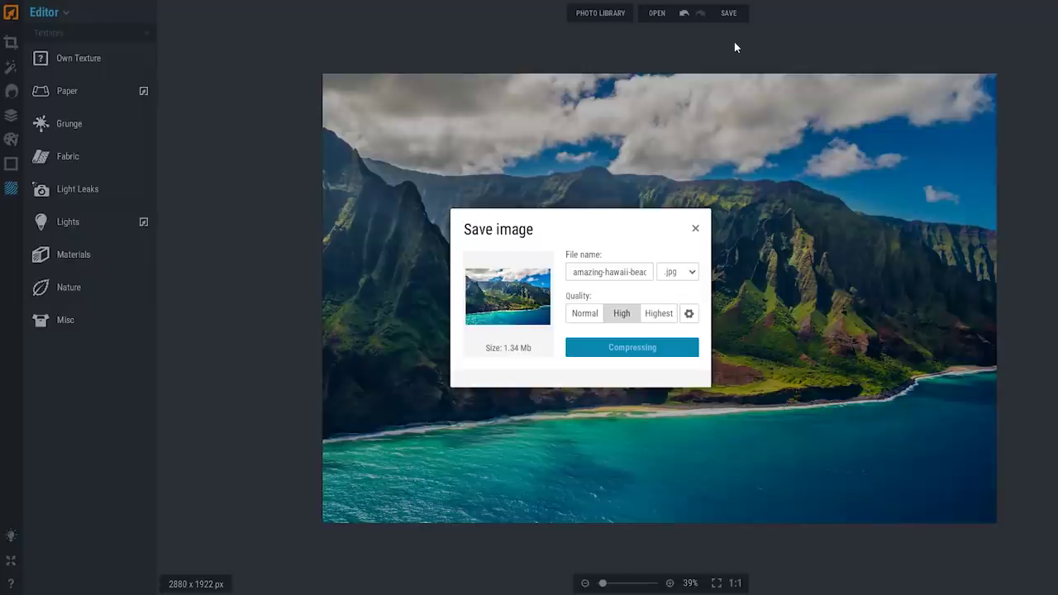
left_click(693, 273)
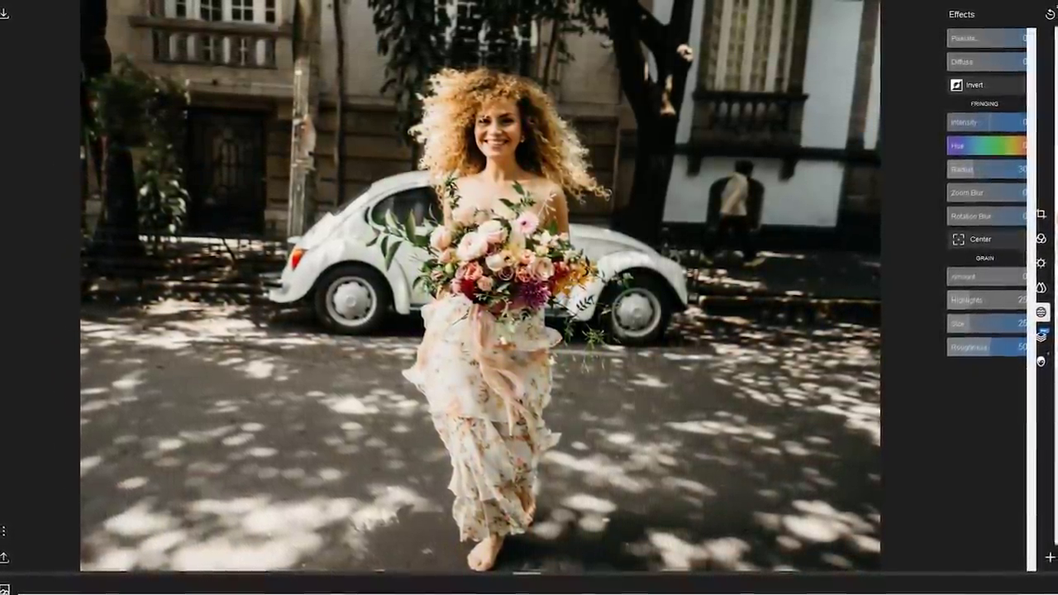
- Bring up Polarr's export options for the edited photo of the woman with the bouquet
left_click(12, 552)
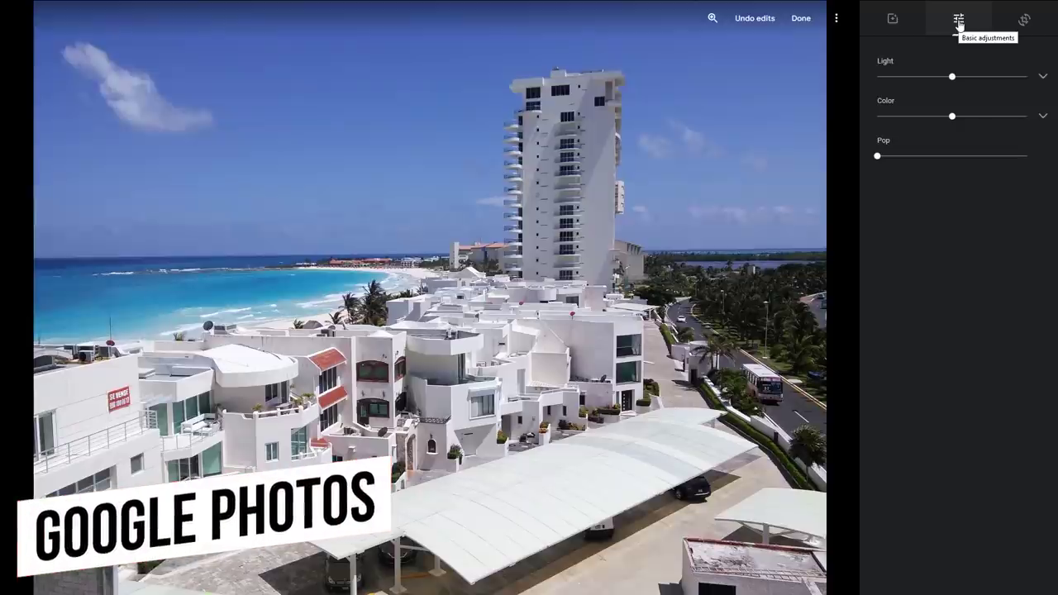
- Switch the beach hotel photo's editing panel from adjustments to the Filters tab
left_click(899, 23)
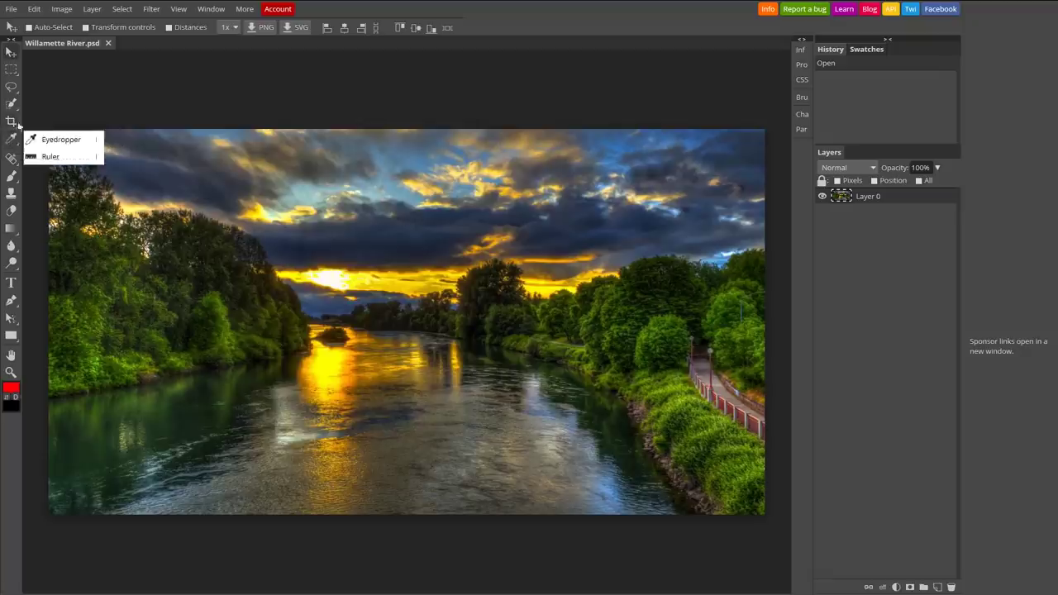
- Add a new Layer 2 above Layer 0 and switch Photopea's theme to Iron Blue
left_click(64, 10)
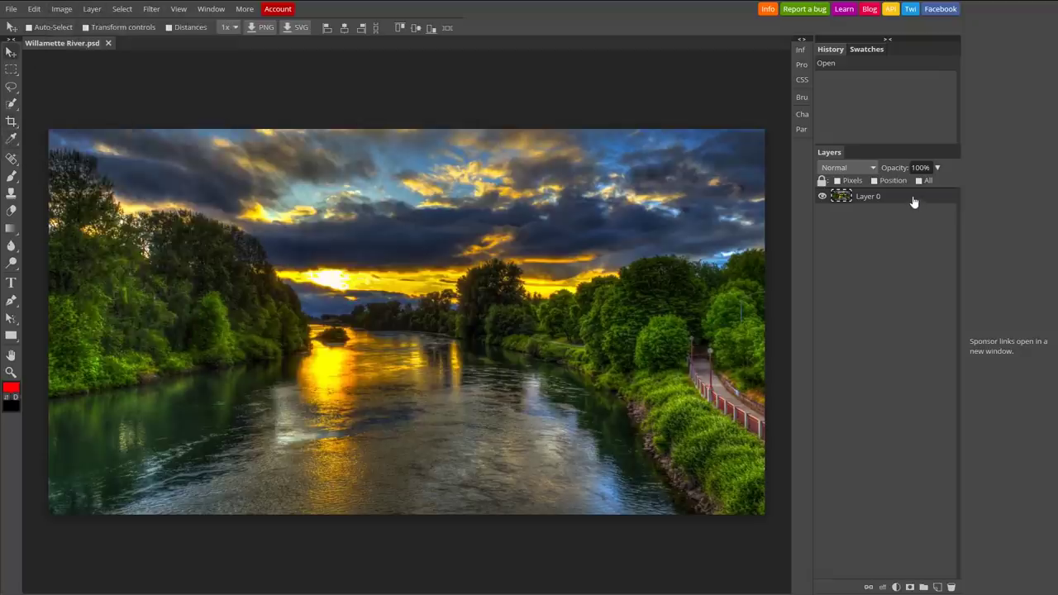
left_click(936, 588)
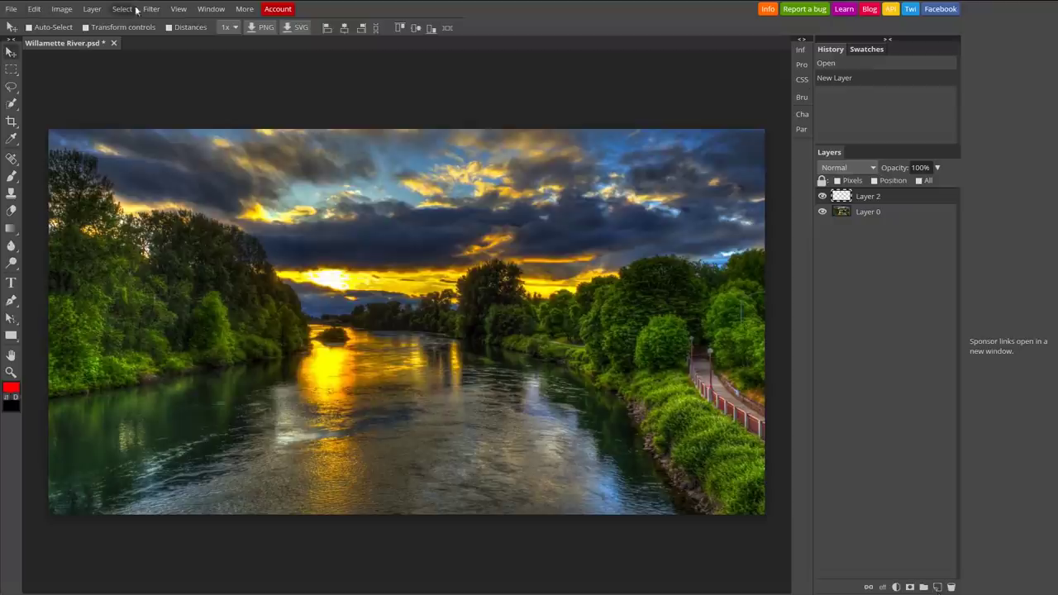
left_click(247, 12)
mouse_move(262, 44)
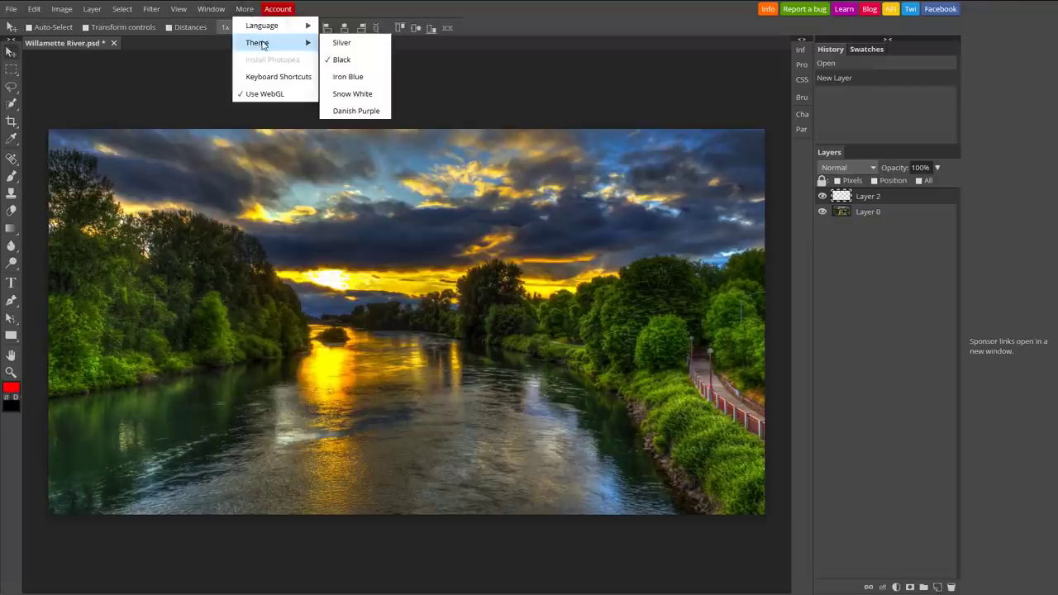
left_click(378, 81)
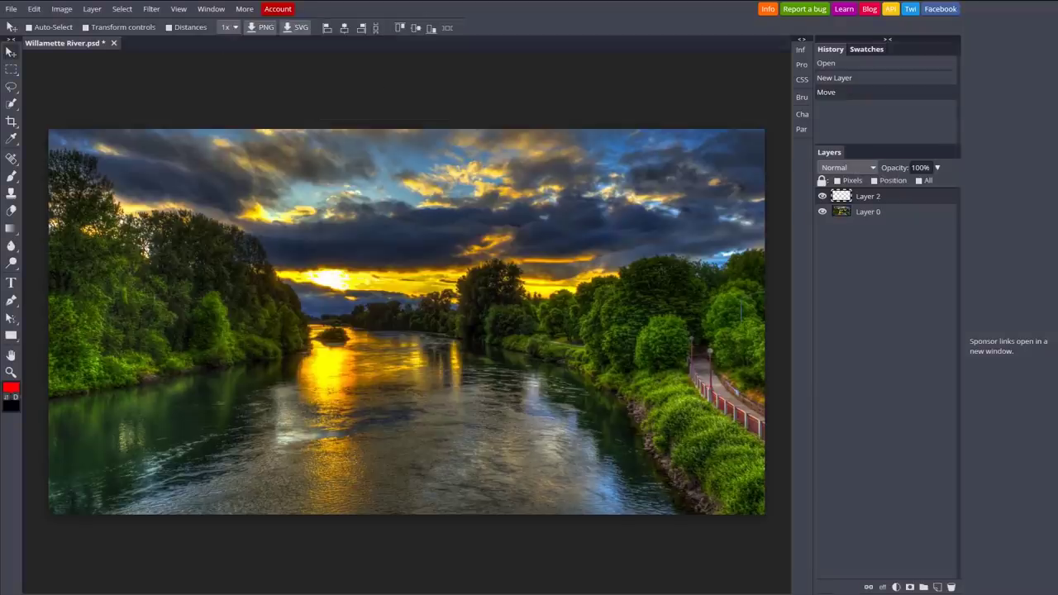
- Review the File > Export As formats, then draw a wide Type text box across the sky
left_click(12, 9)
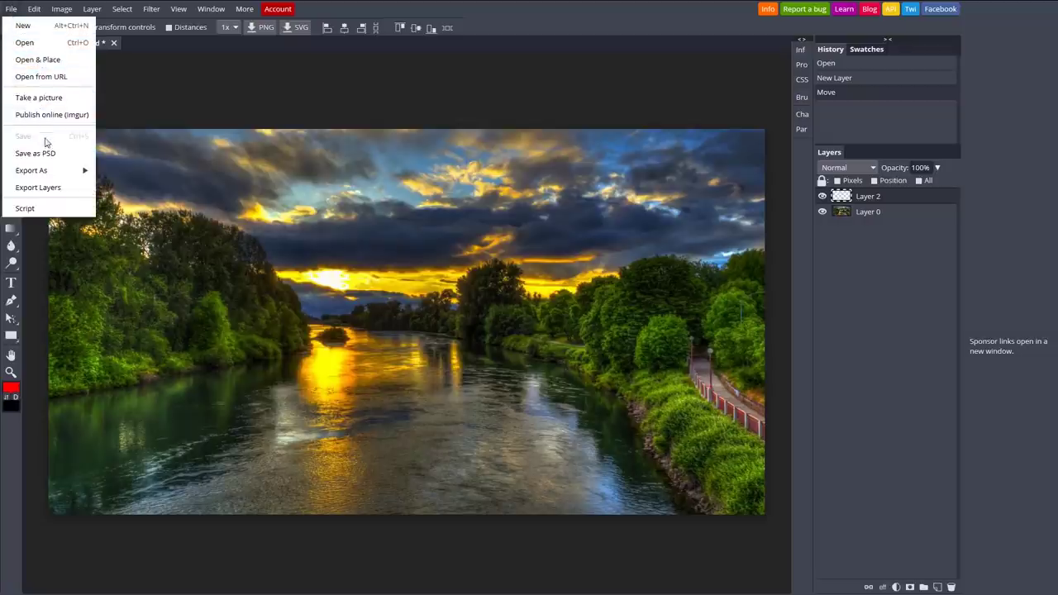
mouse_move(66, 170)
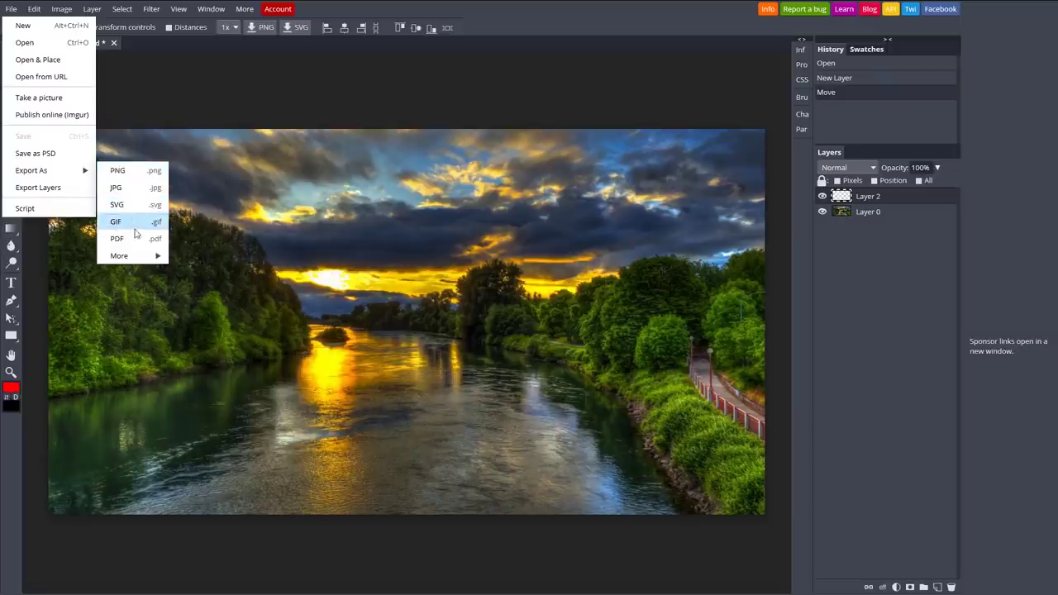
mouse_move(136, 259)
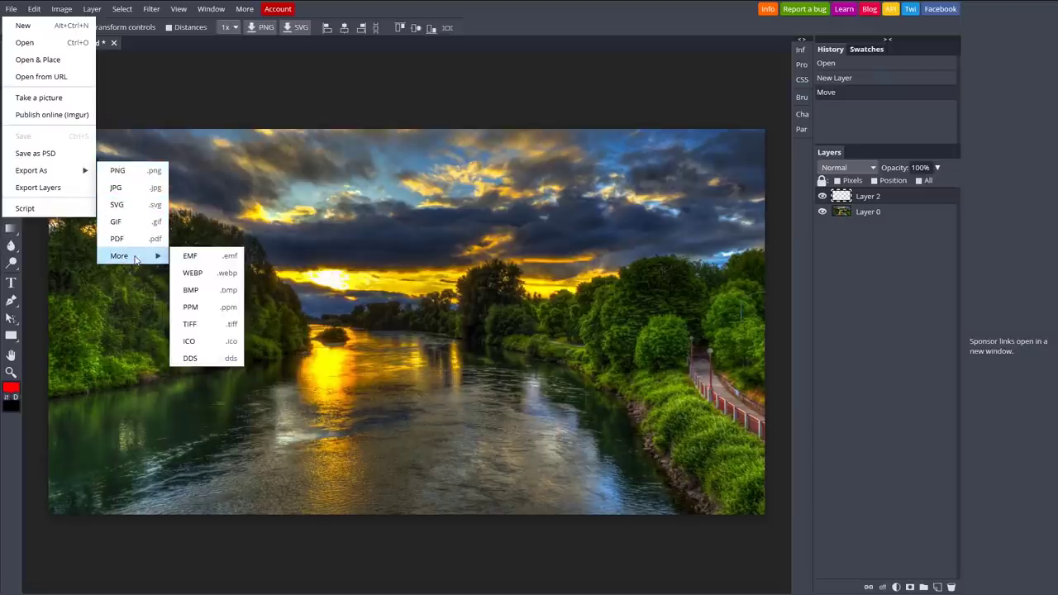
left_click(11, 283)
left_click_drag(94, 142, 714, 225)
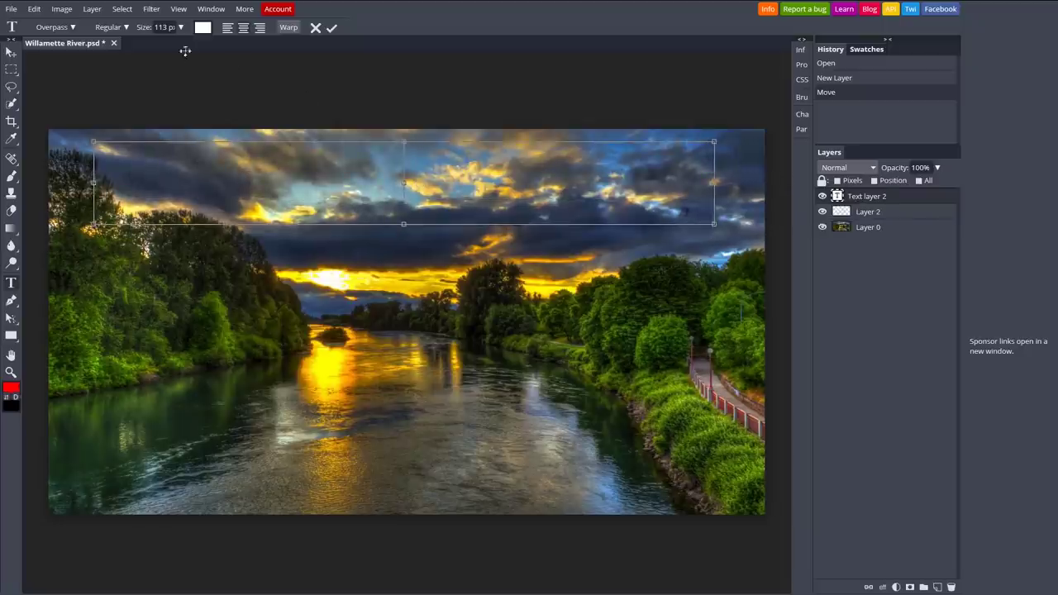
- Enter 'Willamette River' in the sky text box and set its size to 56 px
left_click(182, 29)
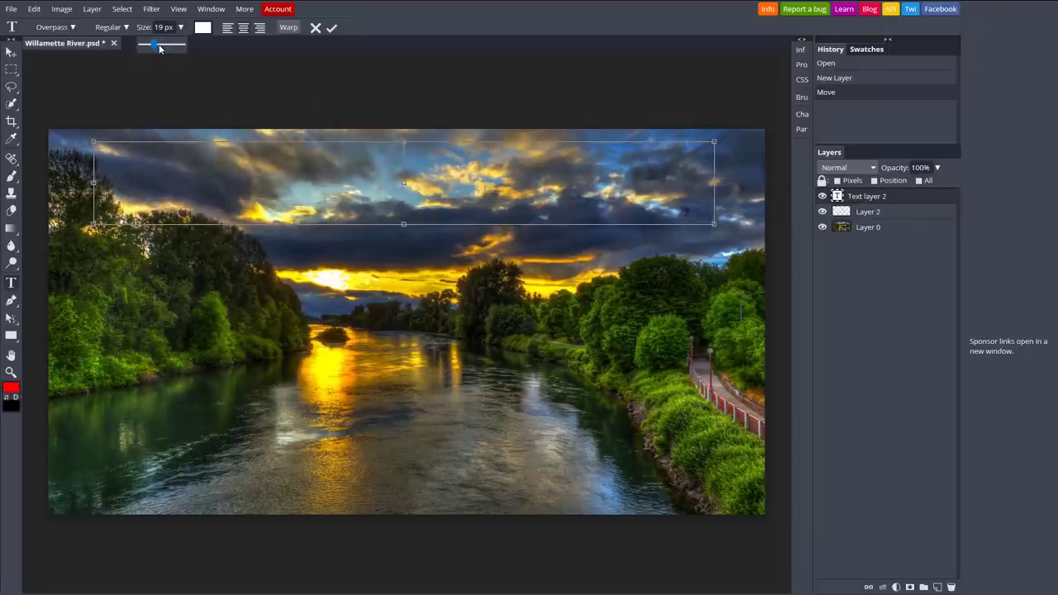
type("Willamette River")
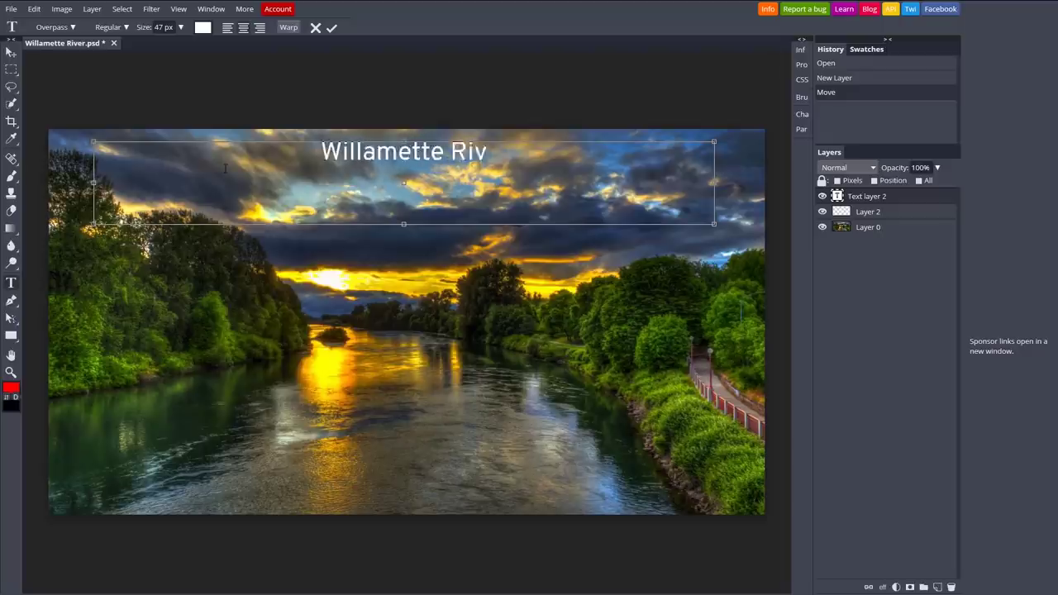
key("ctrl+a")
left_click(180, 27)
mouse_move(157, 44)
left_mouse_down()
mouse_move(169, 43)
mouse_move(160, 43)
left_mouse_up()
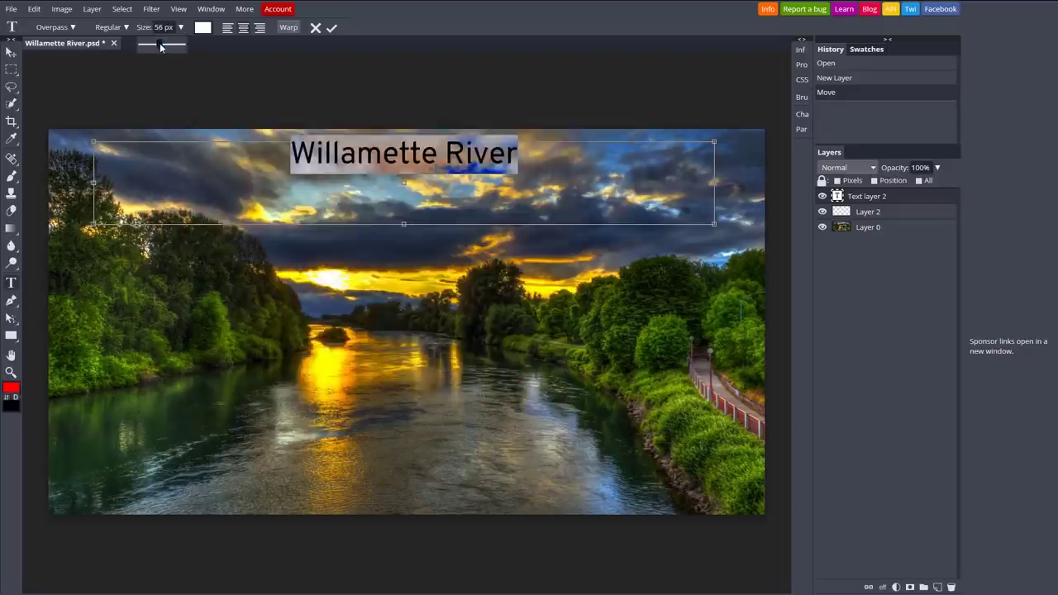